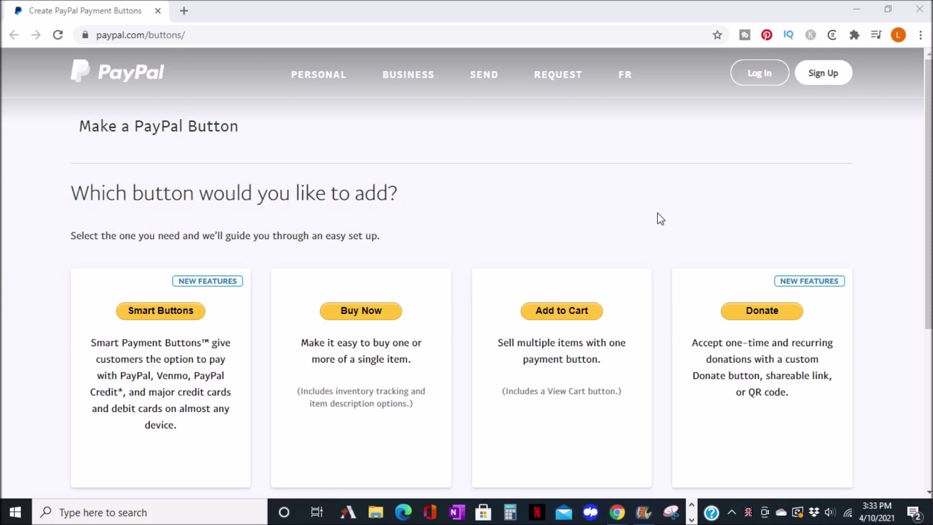
scroll(658, 220, down, 1)
scroll(658, 219, down, 1)
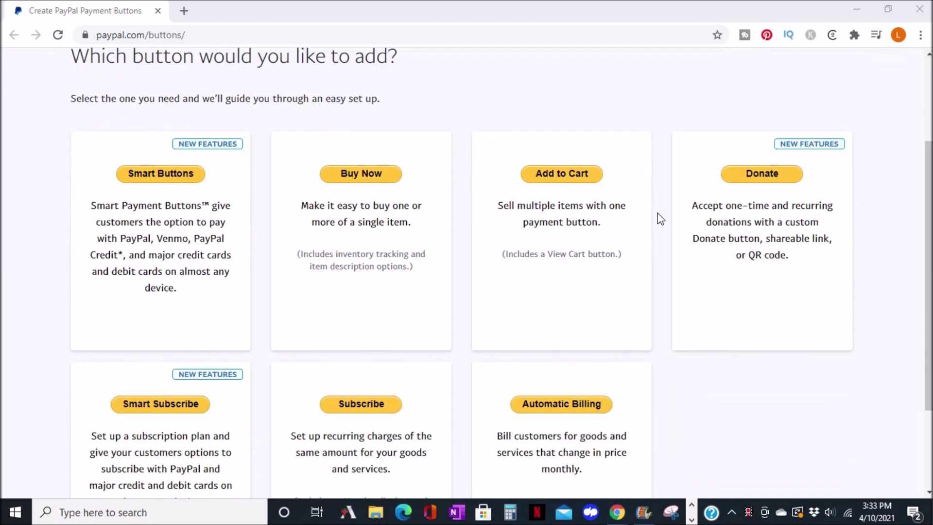
scroll(658, 219, down, 1)
scroll(659, 219, down, 1)
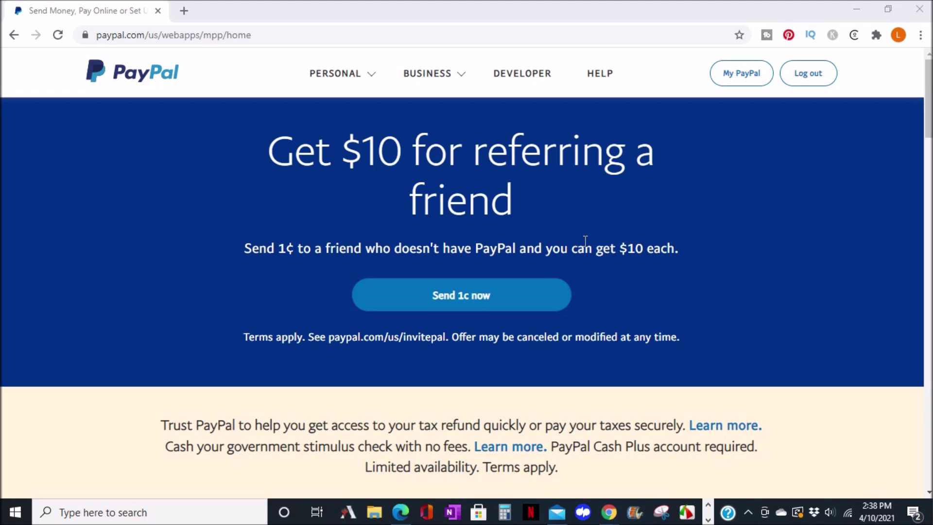
Step: Sign out, sign back into PayPal, and open the Seller Tools settings
click(806, 76)
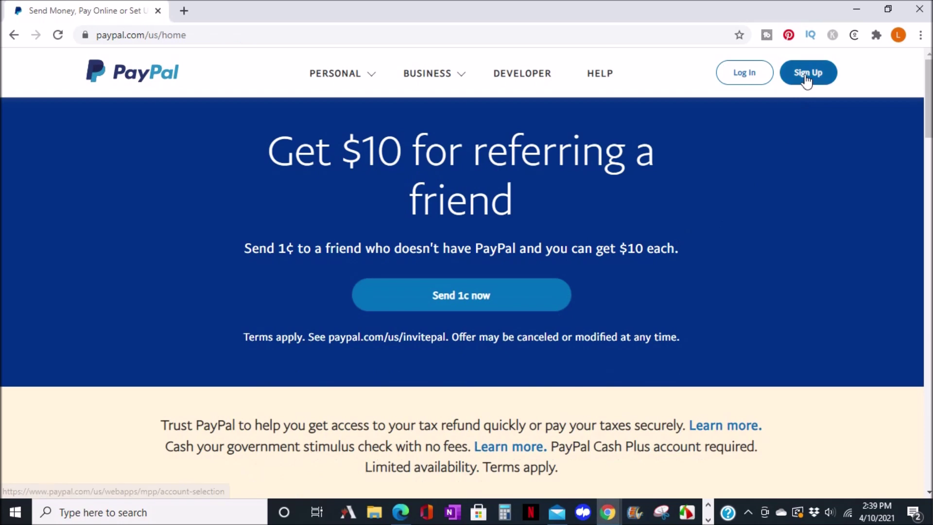
click(735, 84)
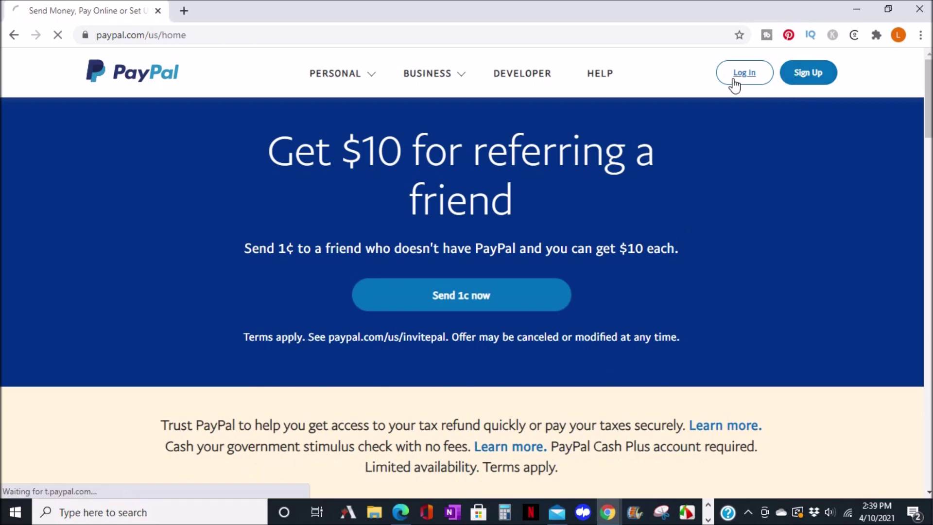
click(549, 309)
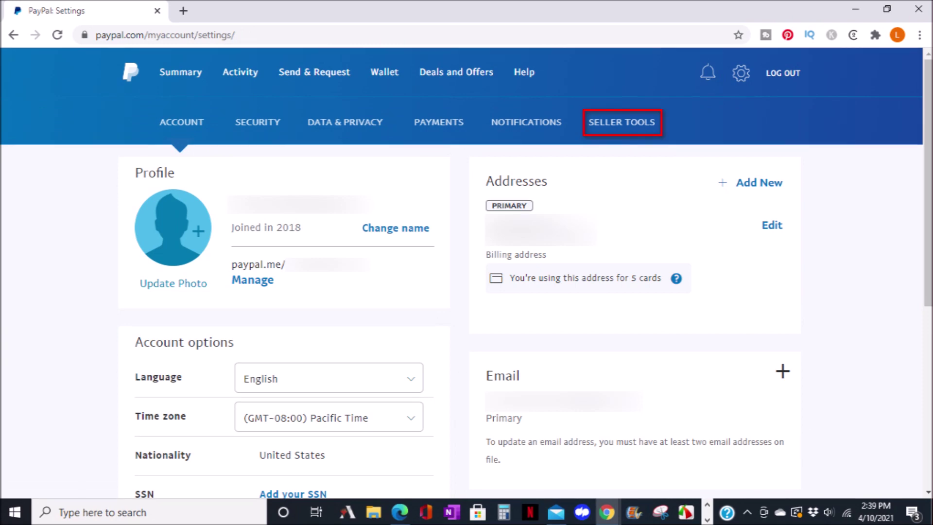
click(622, 121)
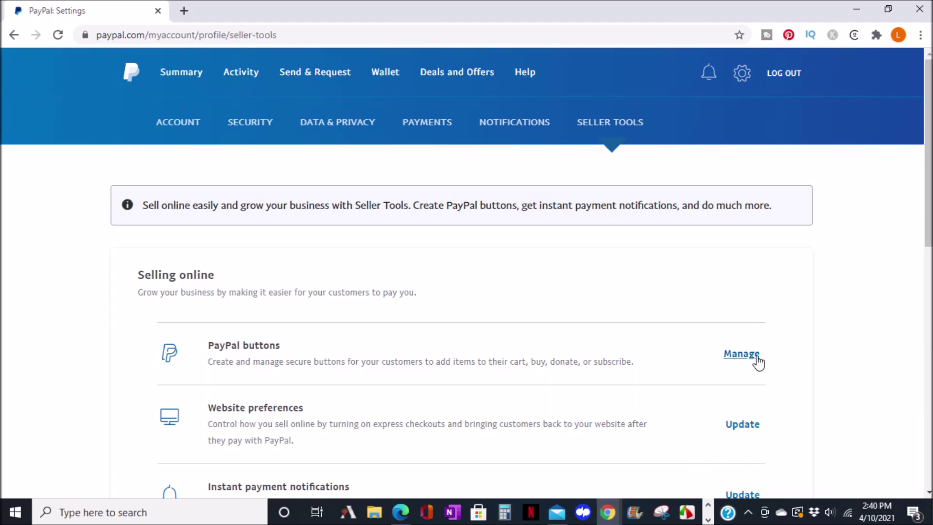
Step: Open the PayPal buttons page via Manage and choose the Buy Now button
click(741, 355)
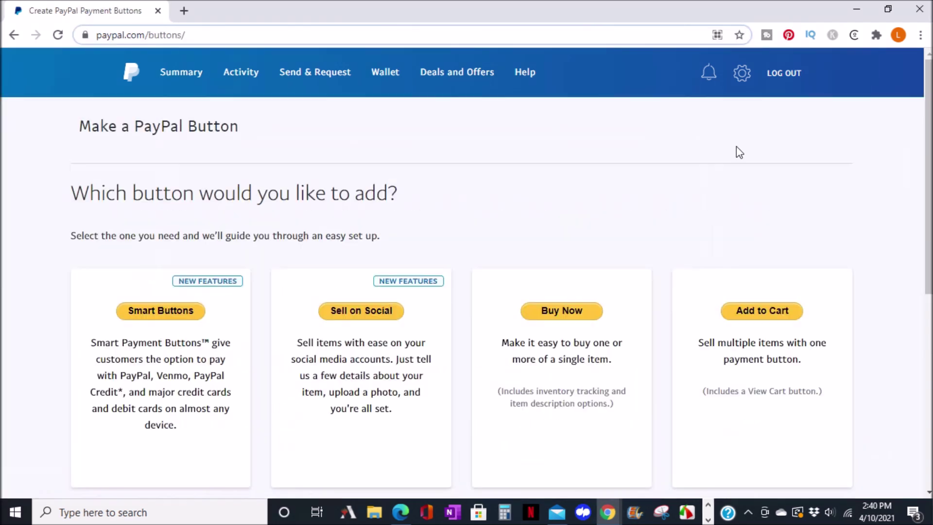
scroll(736, 149, down, 1)
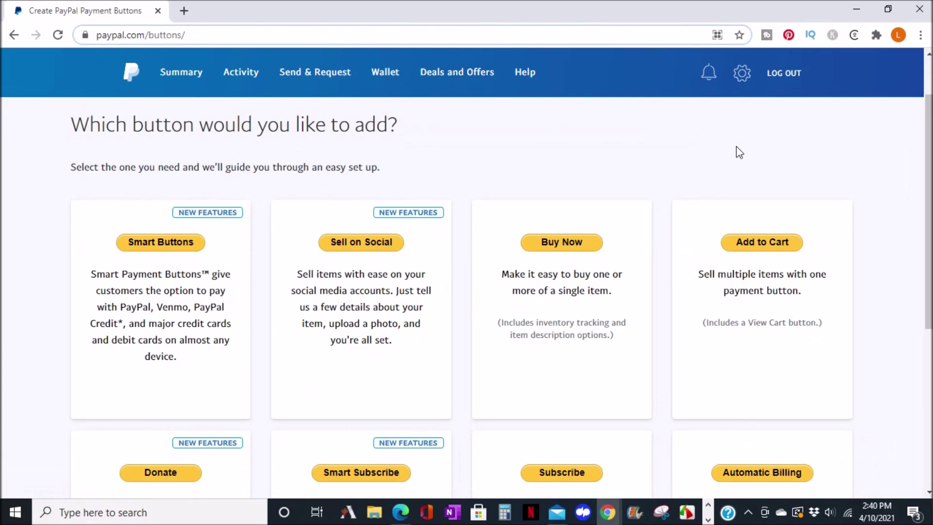
scroll(737, 152, down, 1)
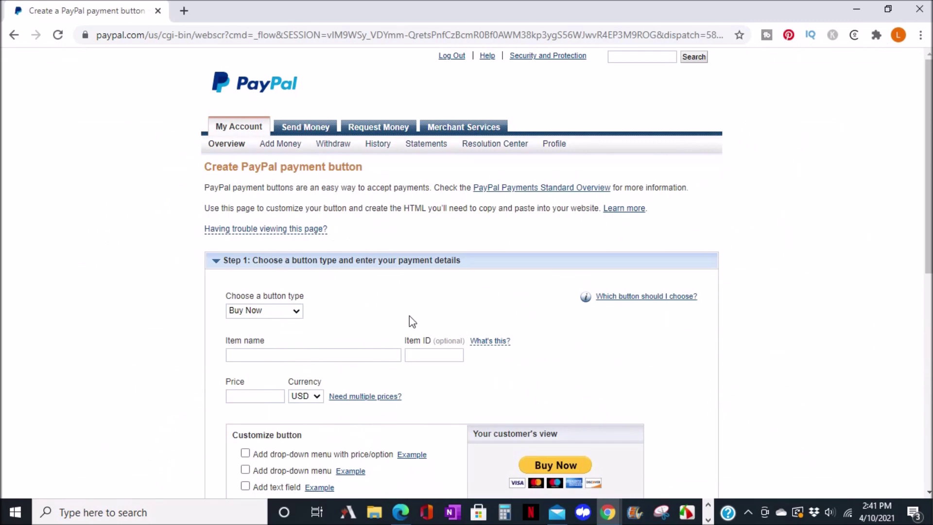
Step: Keep Buy Now as the type; enter Online Course, ID 12345, price 50 USD
click(297, 314)
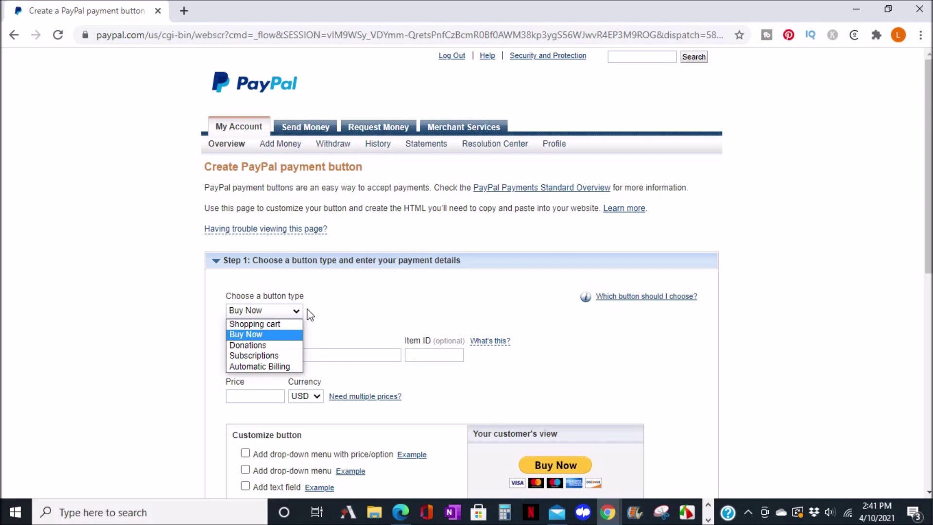
click(306, 314)
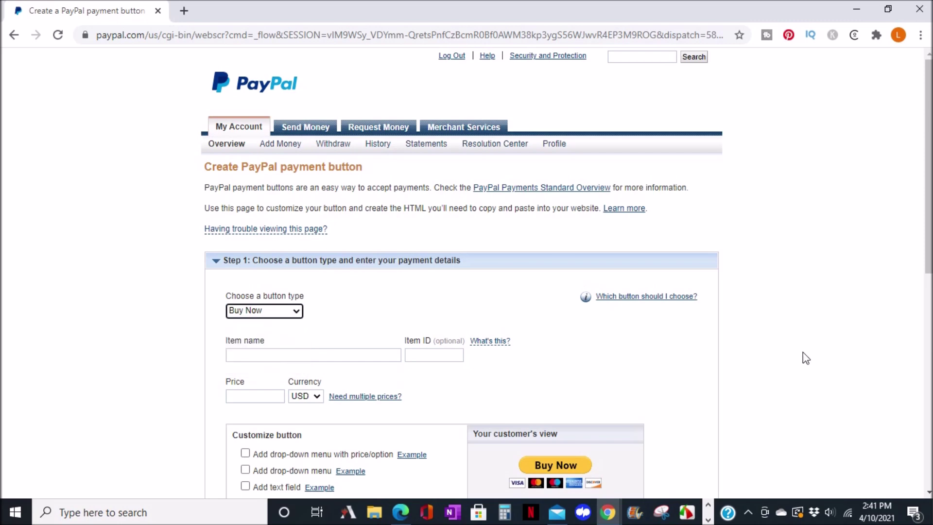
click(379, 356)
text(Online Course)
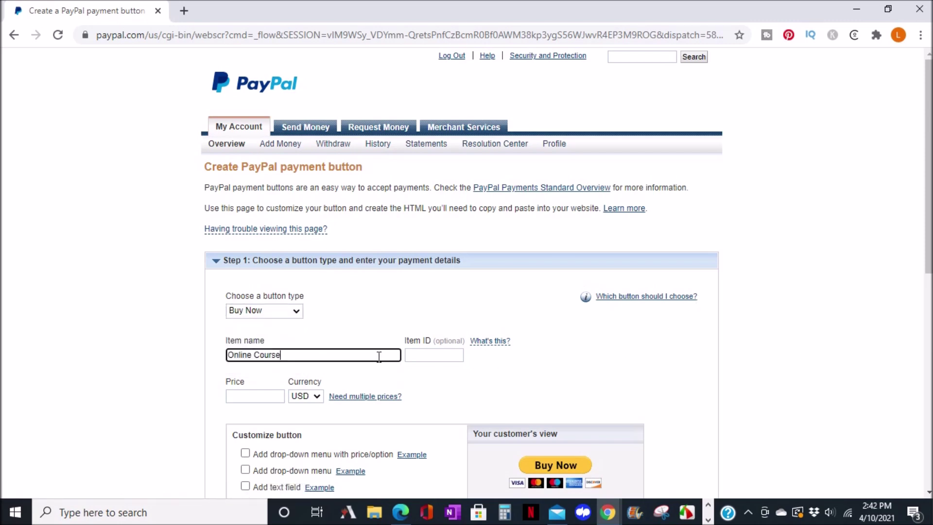
click(427, 354)
text(12345)
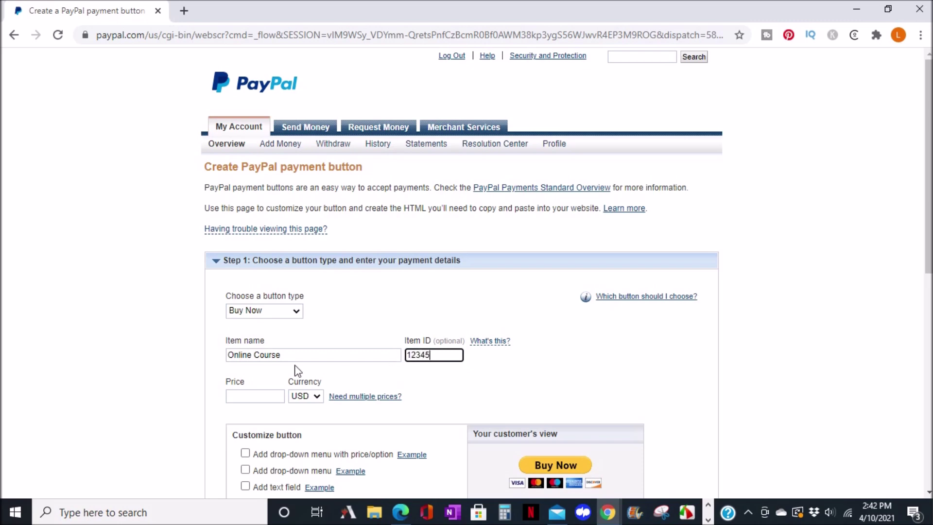
click(269, 392)
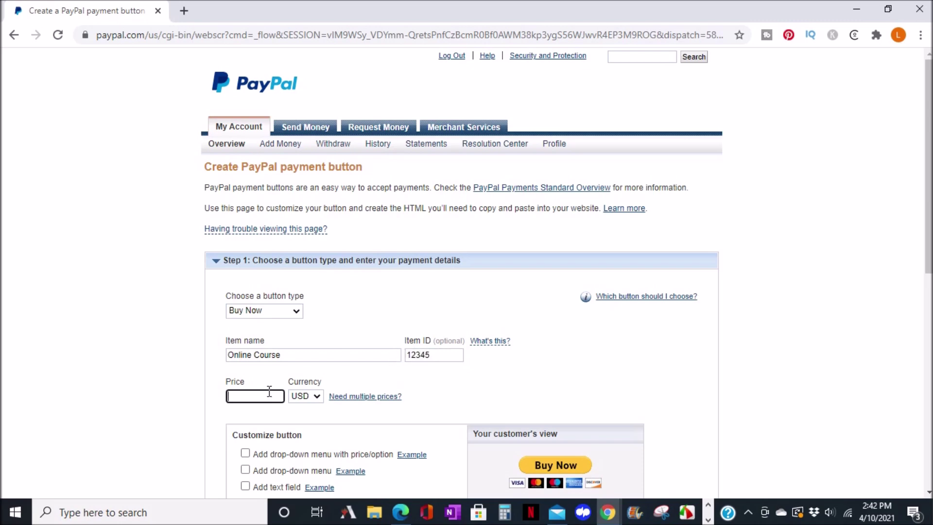
text(50)
scroll(580, 368, down, 1)
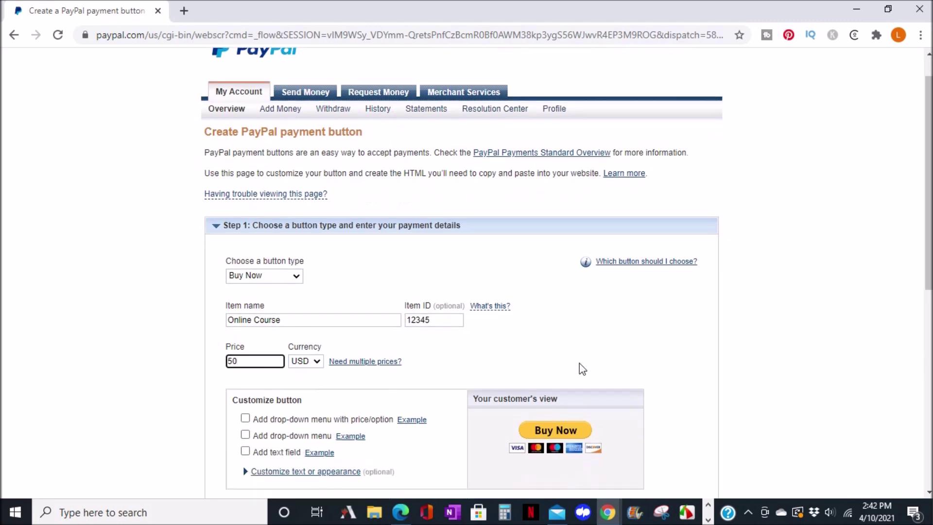
scroll(580, 368, down, 3)
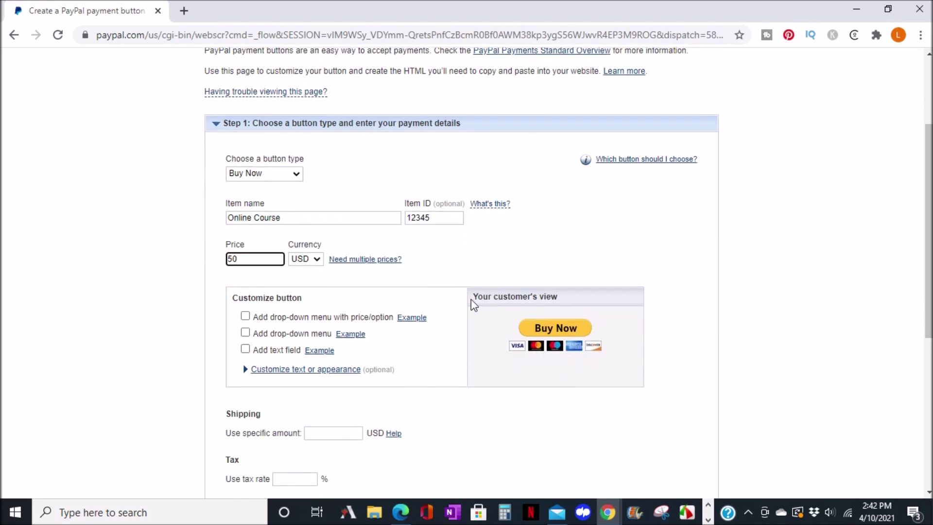
scroll(472, 303, down, 2)
Step: Set button text to Pay Now, shipping and tax to 0.00, and create the button
click(356, 300)
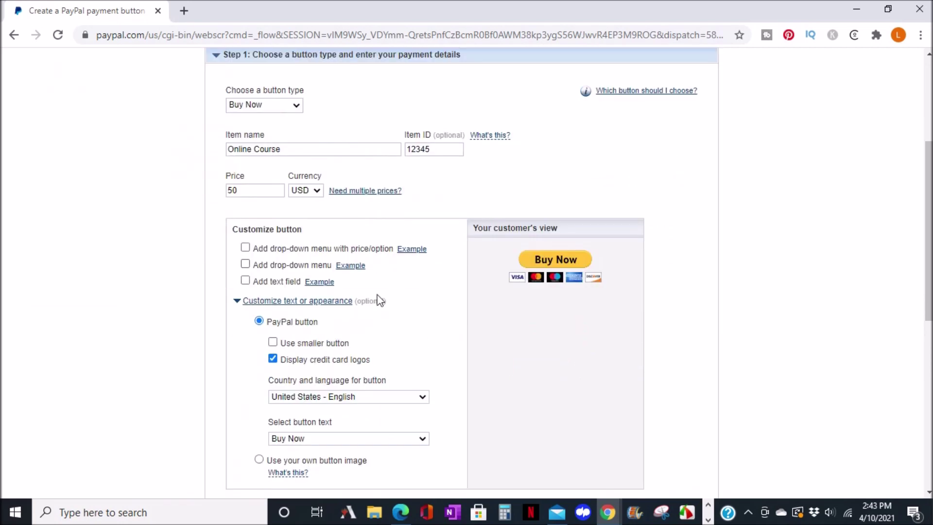
click(346, 304)
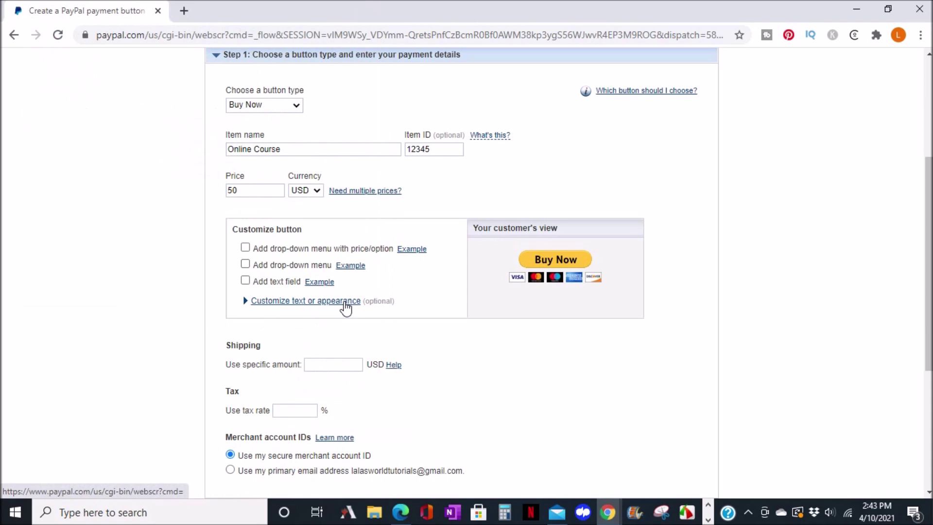
click(346, 308)
scroll(346, 308, down, 4)
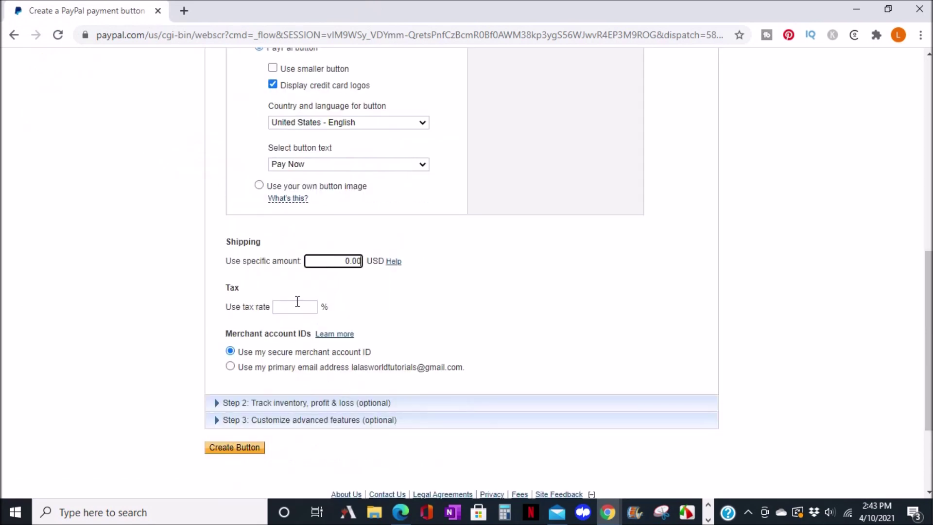
click(297, 307)
text(0.00)
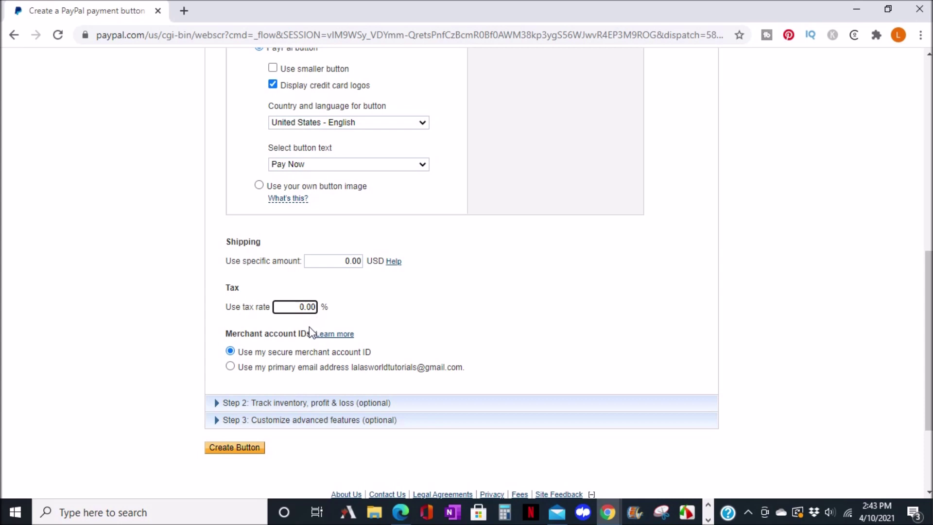
click(310, 420)
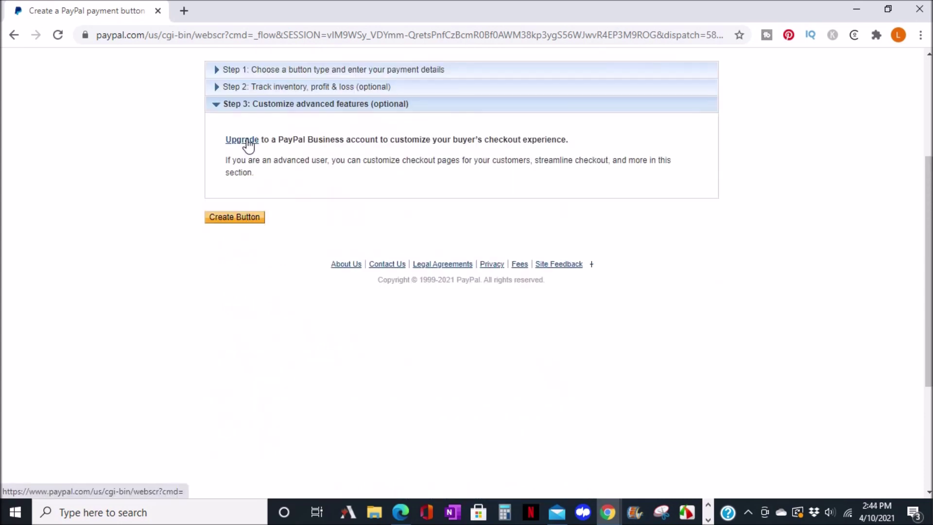
click(249, 221)
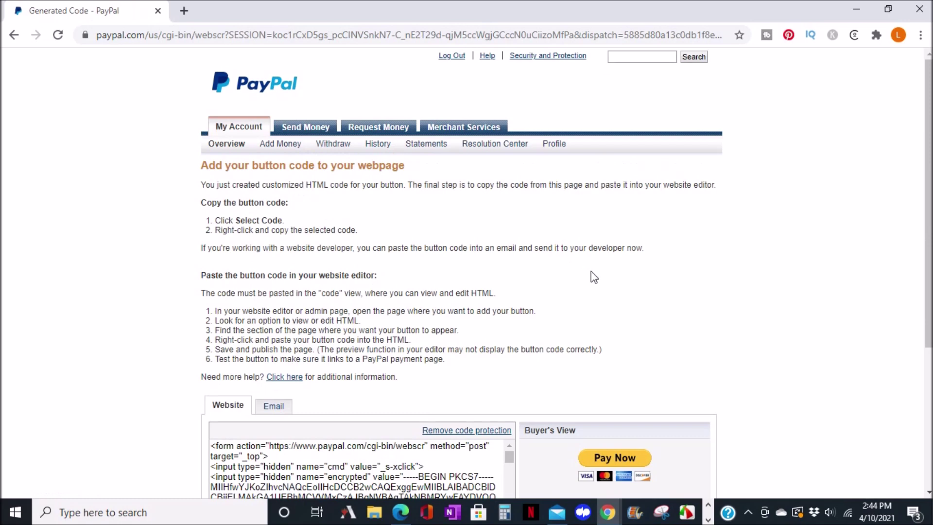
scroll(592, 277, down, 2)
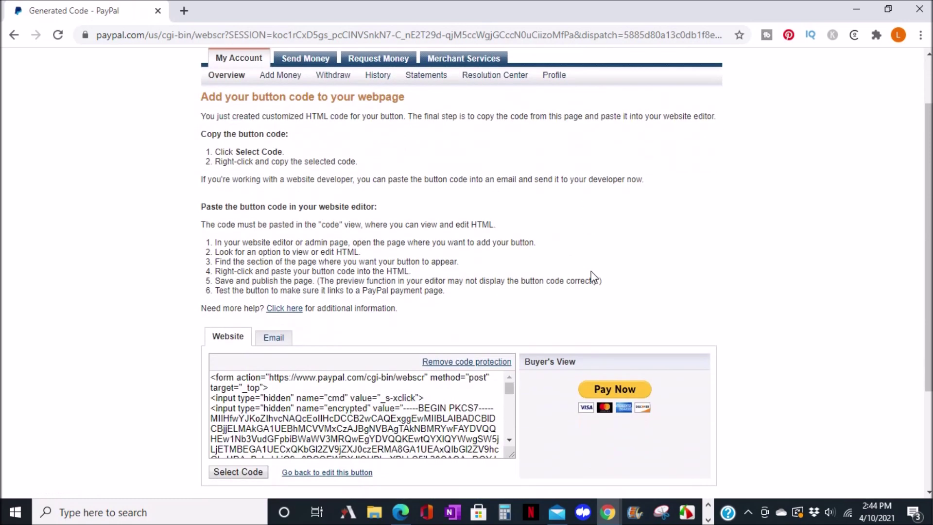
scroll(591, 277, down, 2)
Step: Copy the Buy Now button's shareable email payment link
click(273, 268)
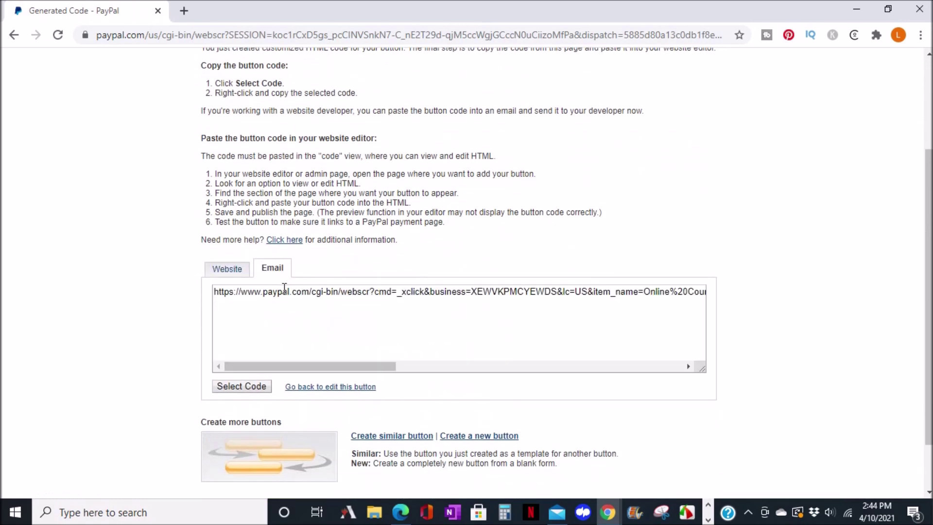
click(284, 296)
right_click(285, 297)
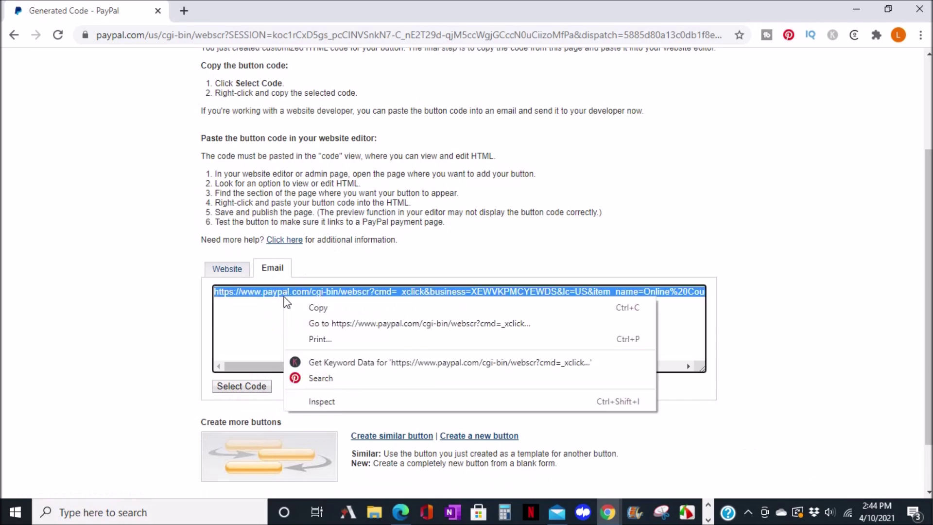
Step: Load the copied payment link in a new Chrome tab, showing the $50.00 USD checkout
click(315, 308)
key(ctrl+t)
key(ctrl+v)
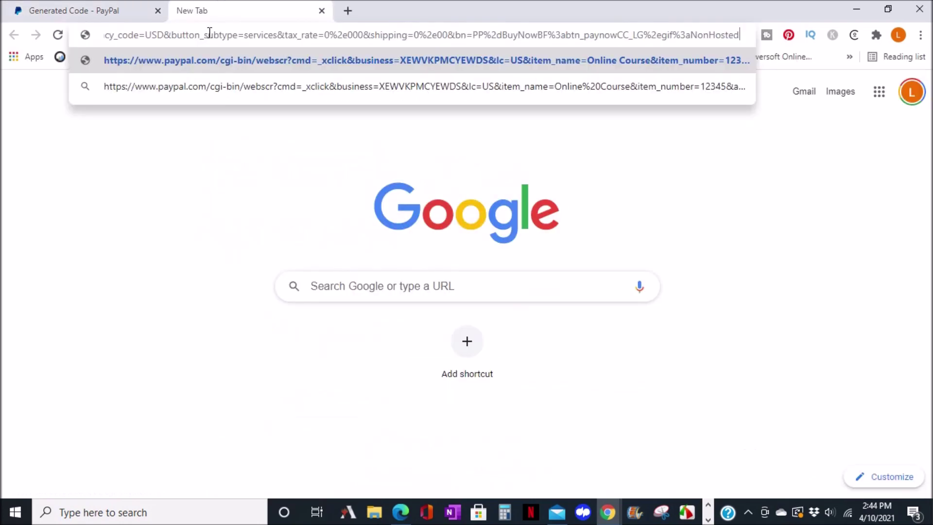
key(Return)
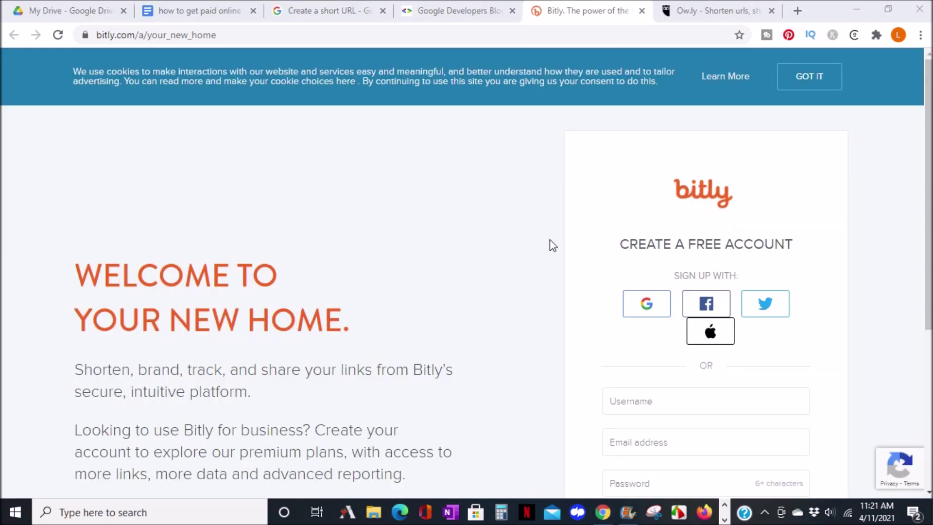
Step: Switch from the Bitly tab to the Ow.ly link shortener tab
key(ctrl+Tab)
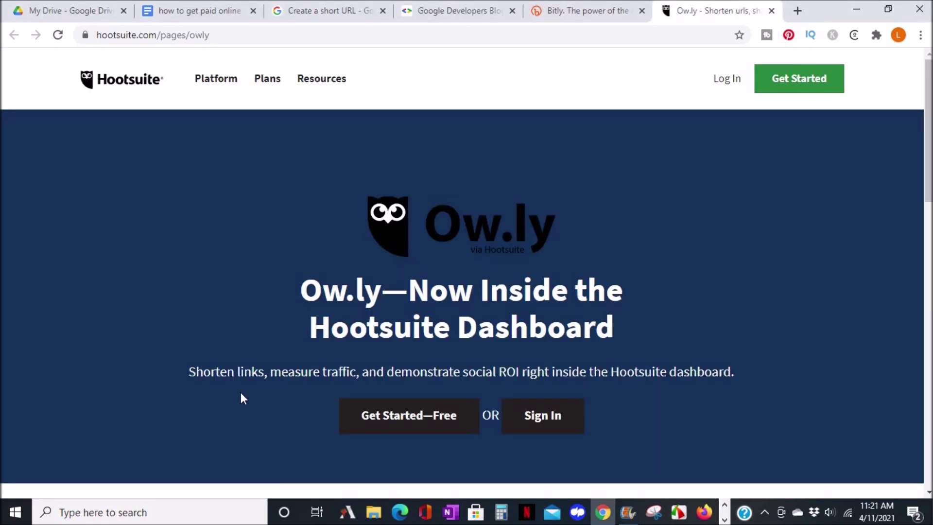
scroll(241, 383, down, 3)
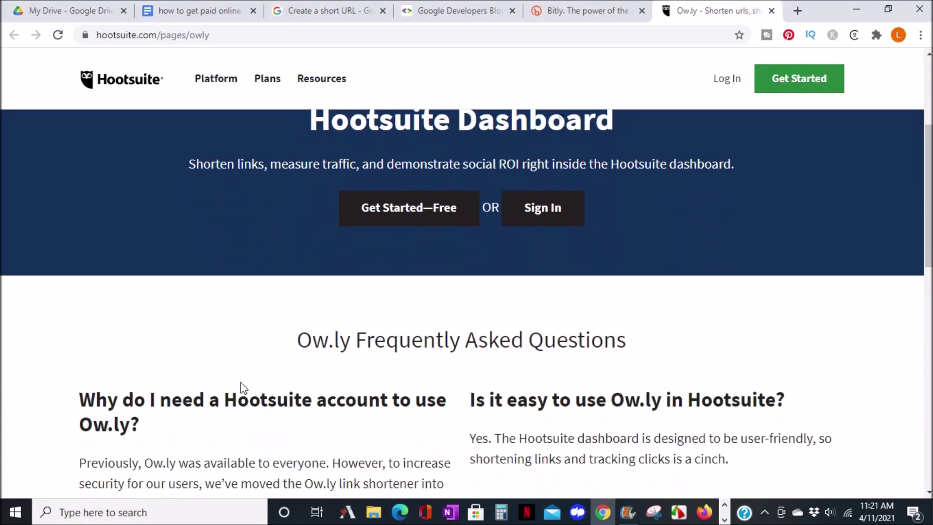
scroll(241, 384, up, 4)
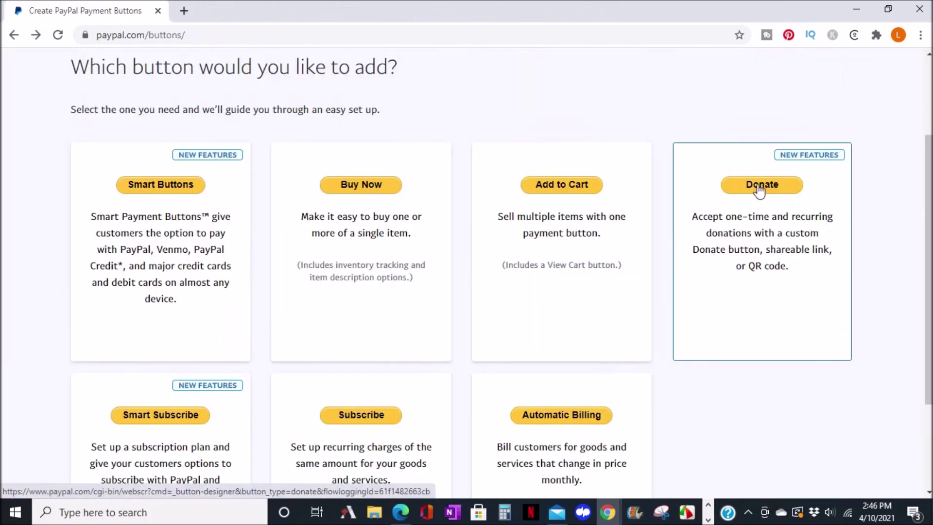
Step: Start a Donate button in Large PayPal style with card logos, for United States in English
click(763, 185)
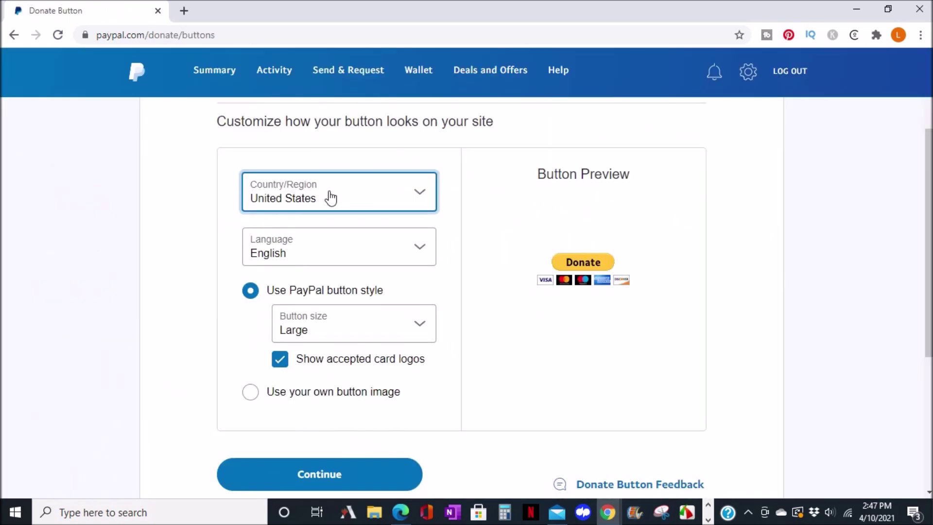
click(330, 197)
scroll(373, 301, down, 2)
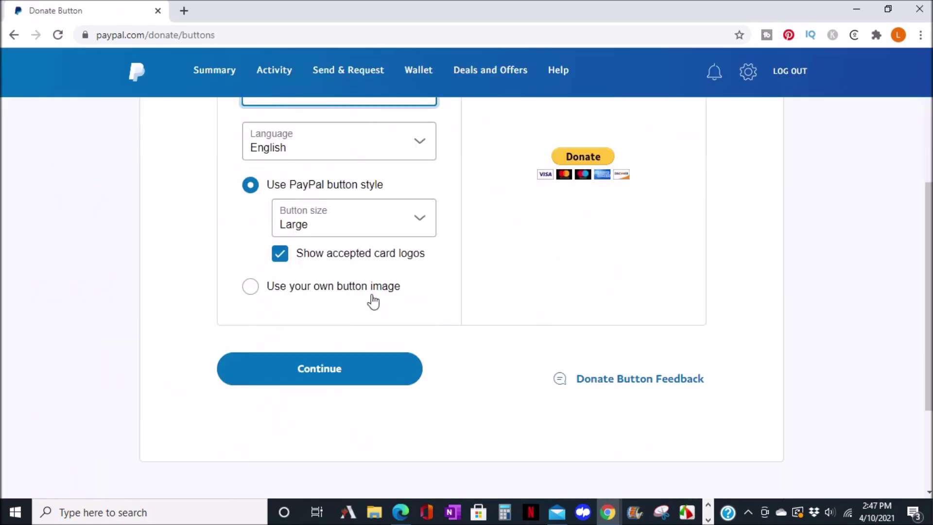
click(290, 291)
scroll(287, 292, up, 1)
scroll(402, 282, up, 1)
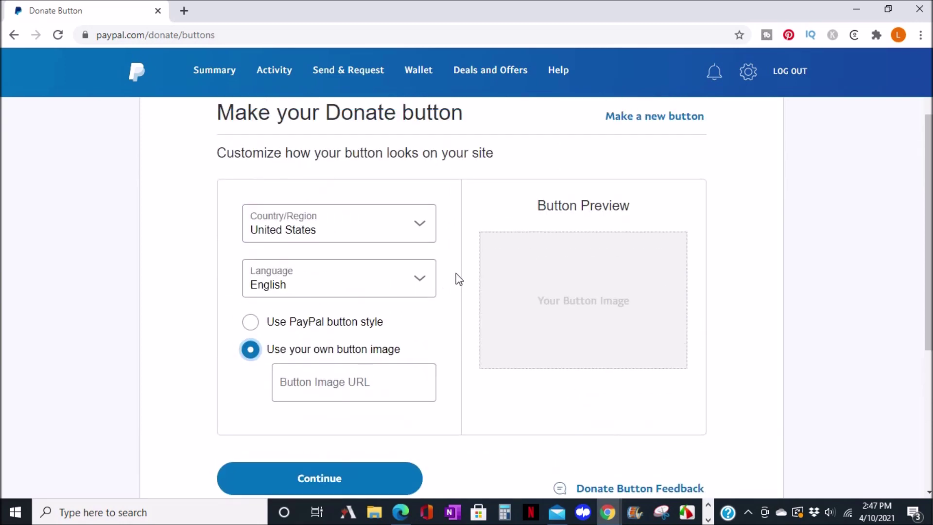
click(252, 327)
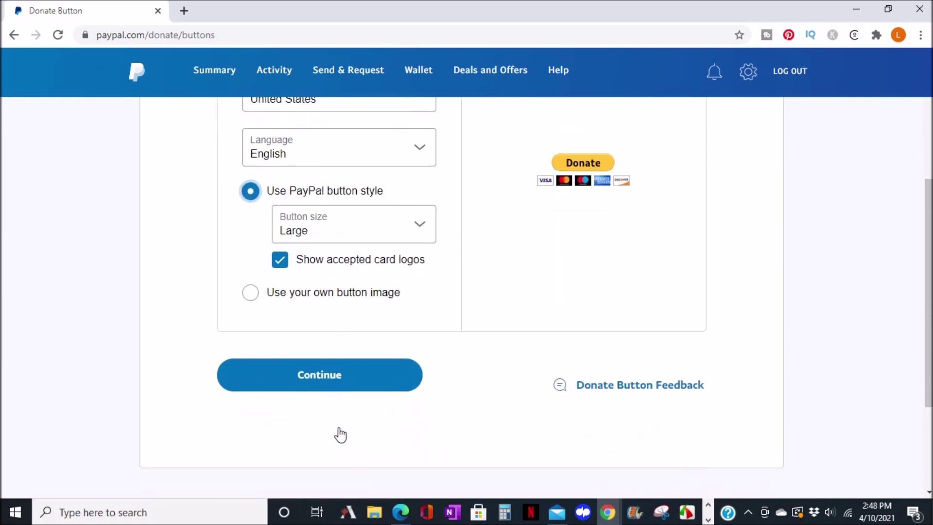
Step: Enter 'Fundraiser for school' as the donation purpose
click(340, 375)
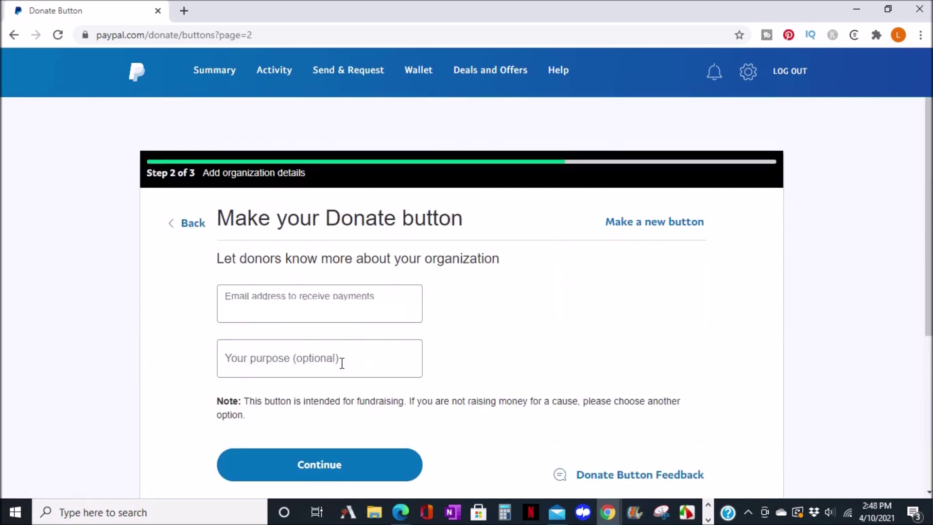
click(353, 360)
text(Fundraiser for school)
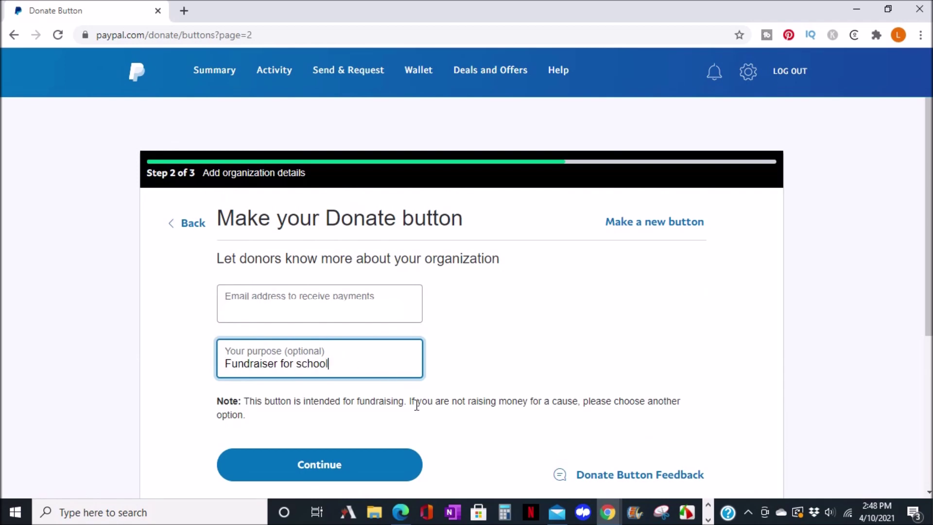
scroll(412, 405, down, 1)
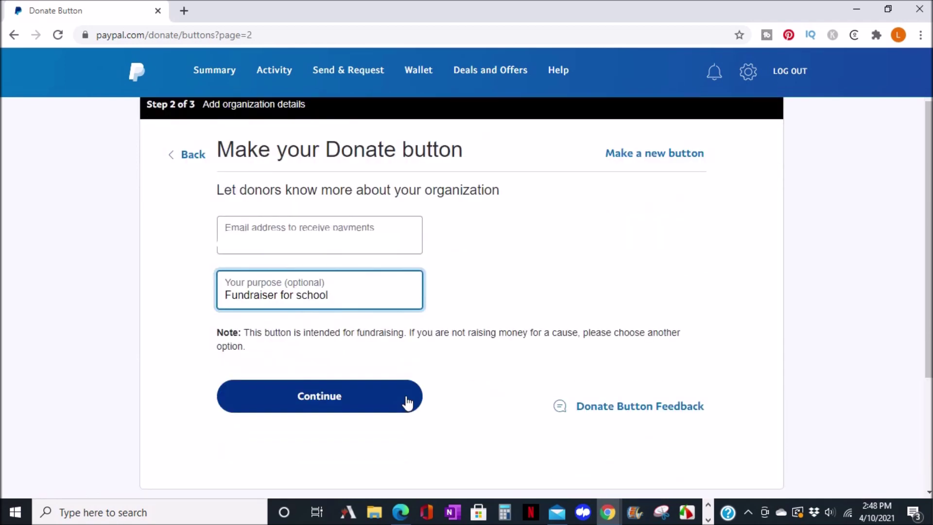
click(407, 402)
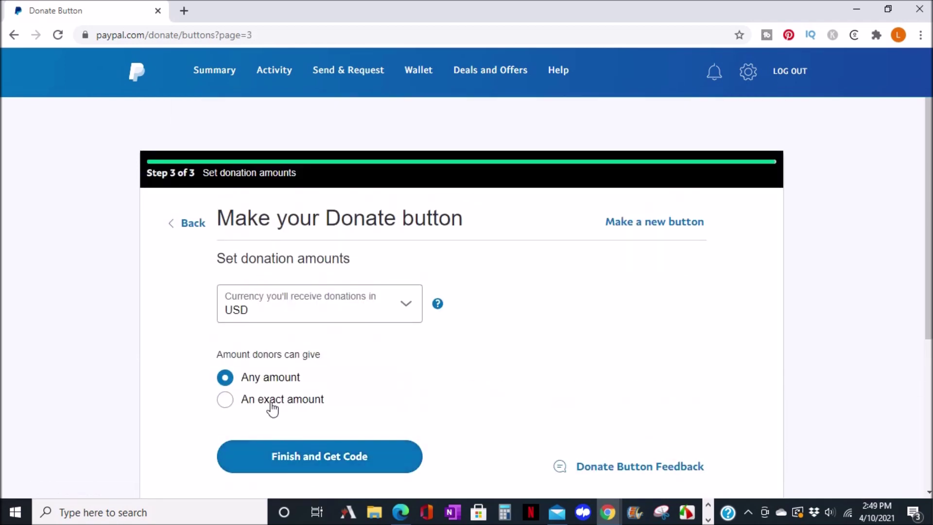
Step: Keep USD, accept any donation amount, and generate the button's code
click(277, 313)
click(277, 313)
click(225, 408)
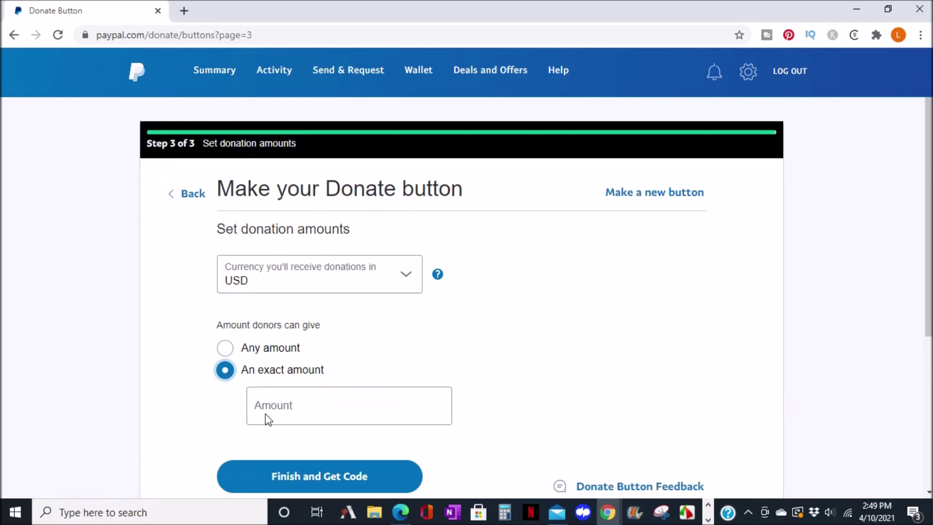
scroll(265, 419, down, 2)
click(267, 305)
text(5.00)
scroll(267, 305, up, 2)
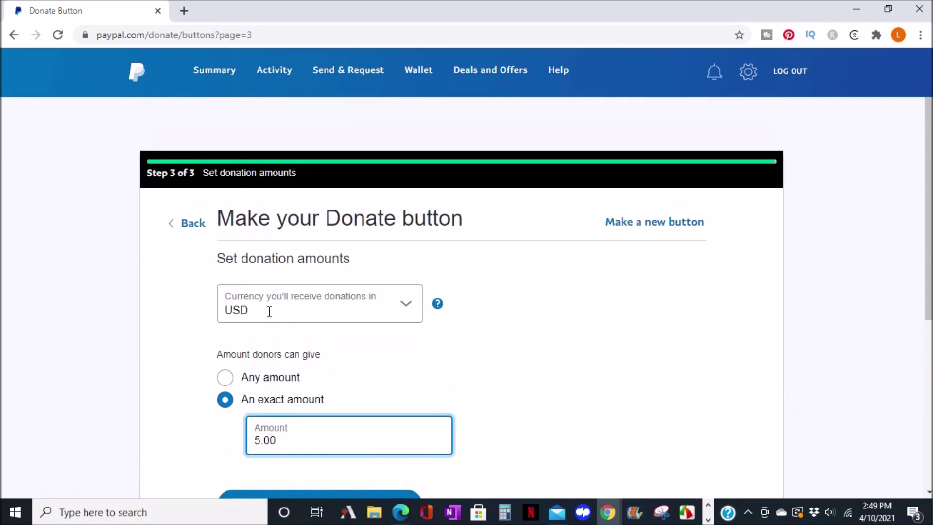
scroll(270, 319, down, 1)
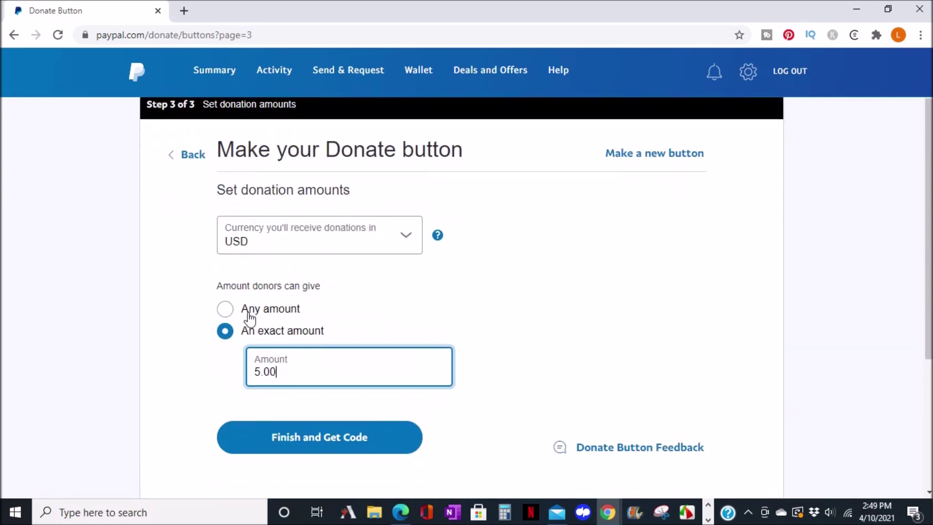
click(223, 309)
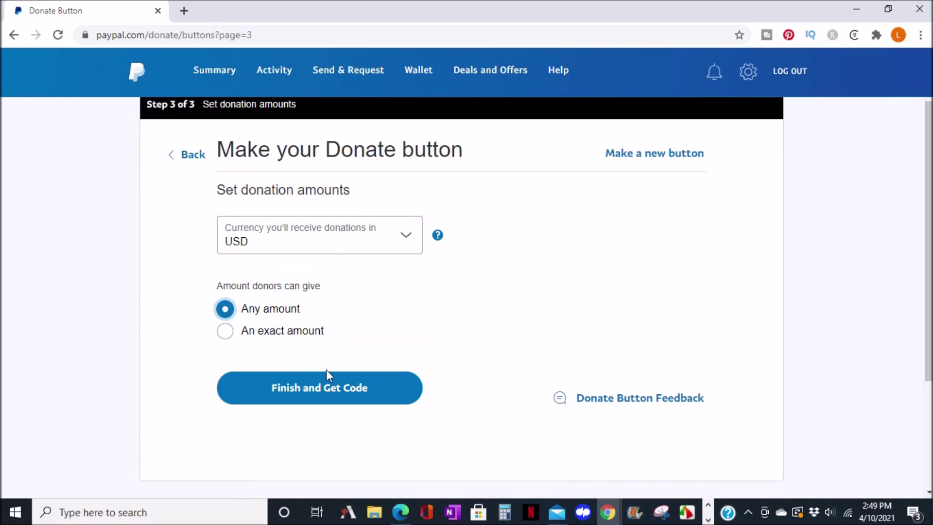
click(331, 394)
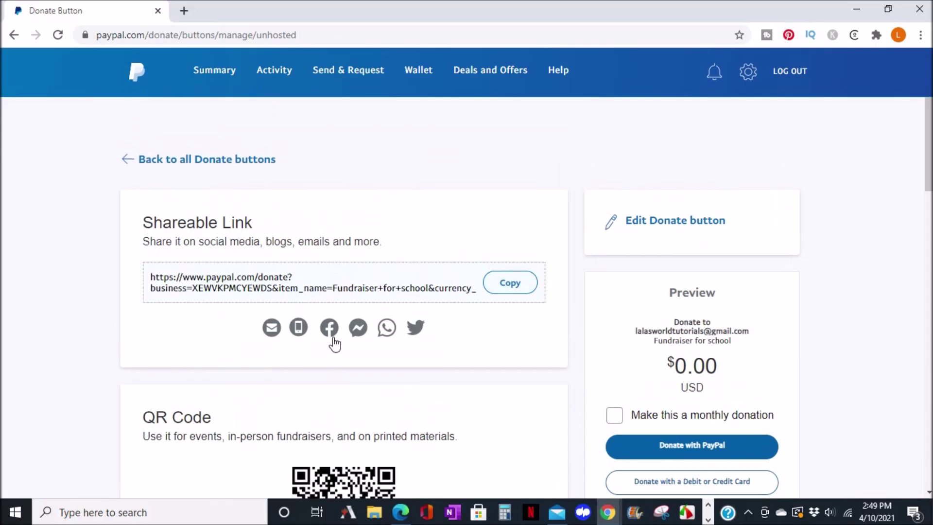
scroll(713, 390, down, 5)
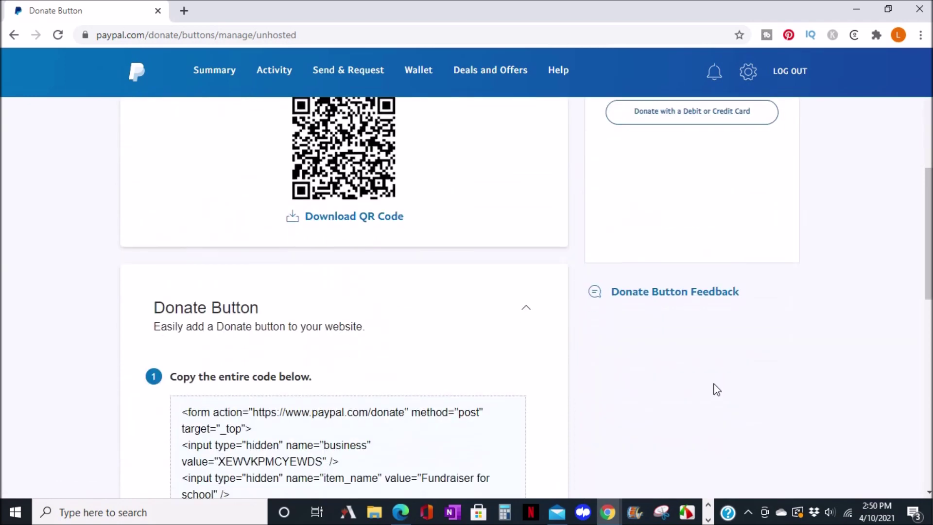
scroll(716, 388, down, 1)
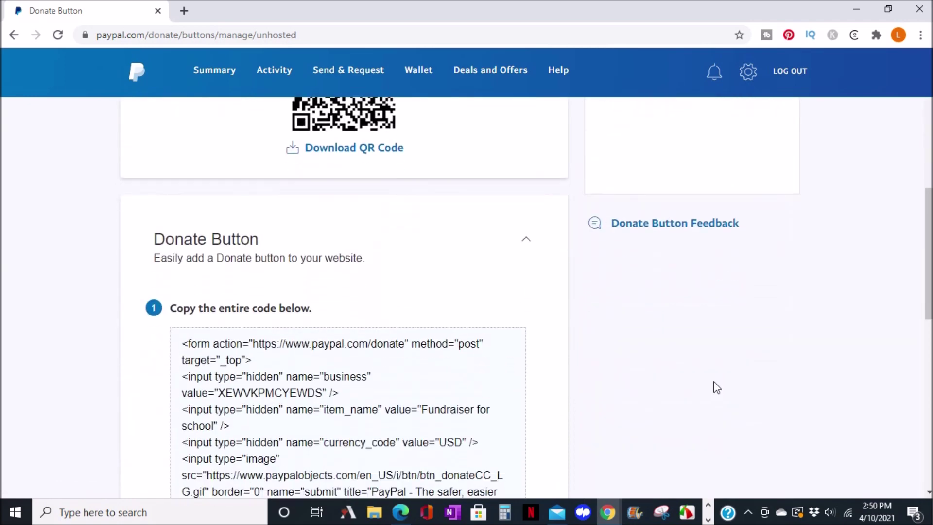
scroll(716, 388, down, 1)
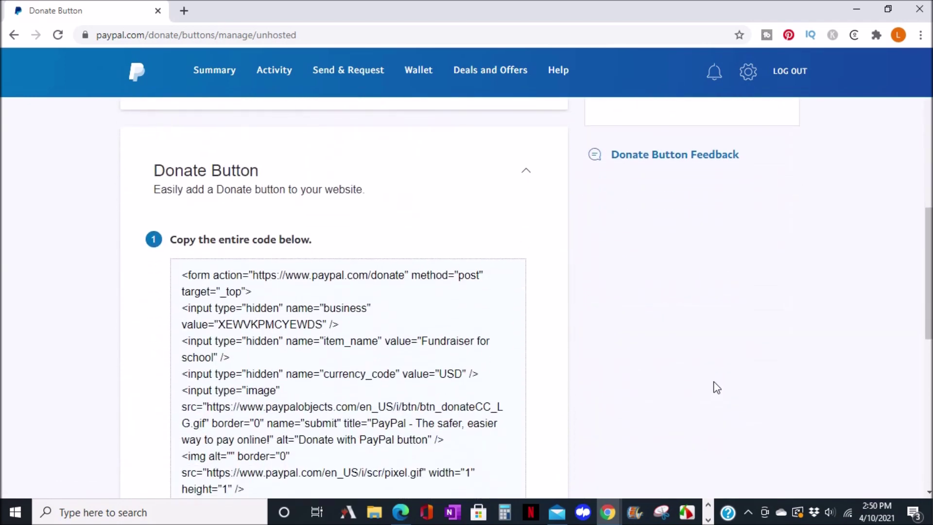
scroll(715, 388, down, 2)
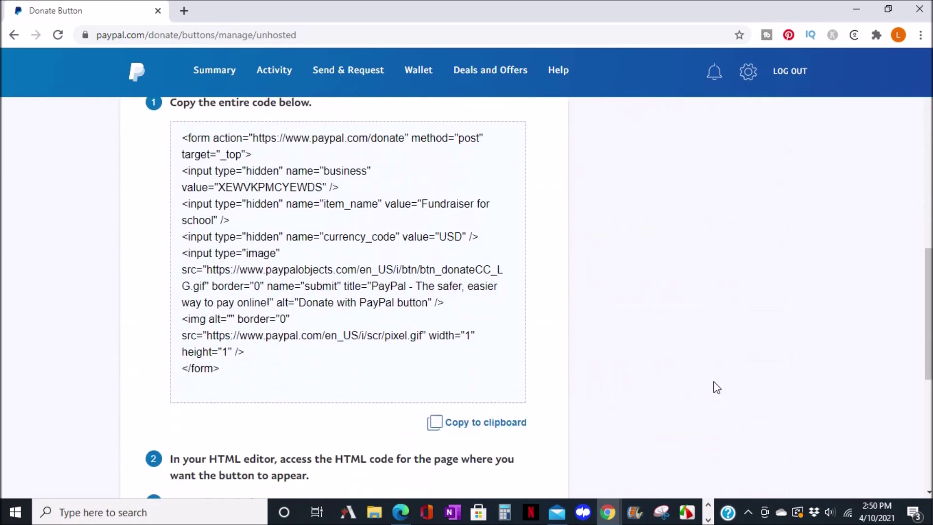
scroll(716, 386, down, 1)
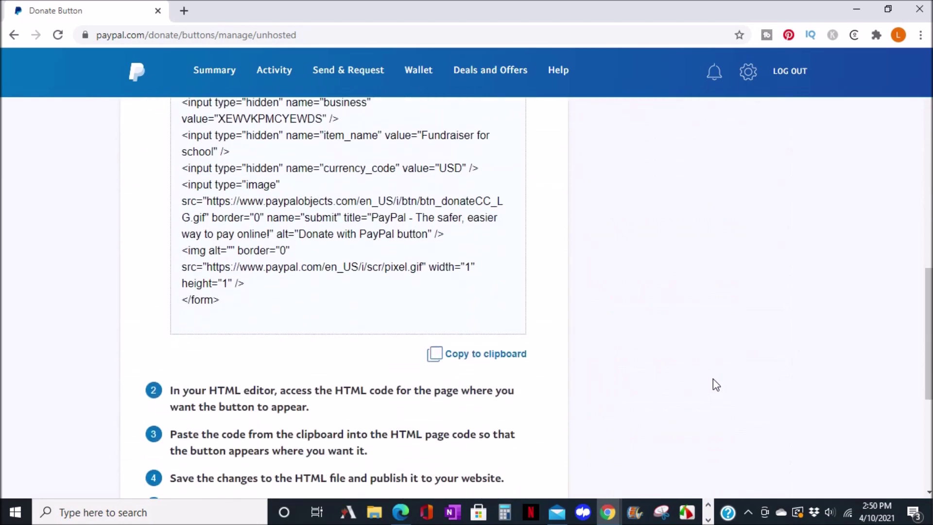
scroll(713, 386, down, 1)
scroll(713, 386, down, 1)
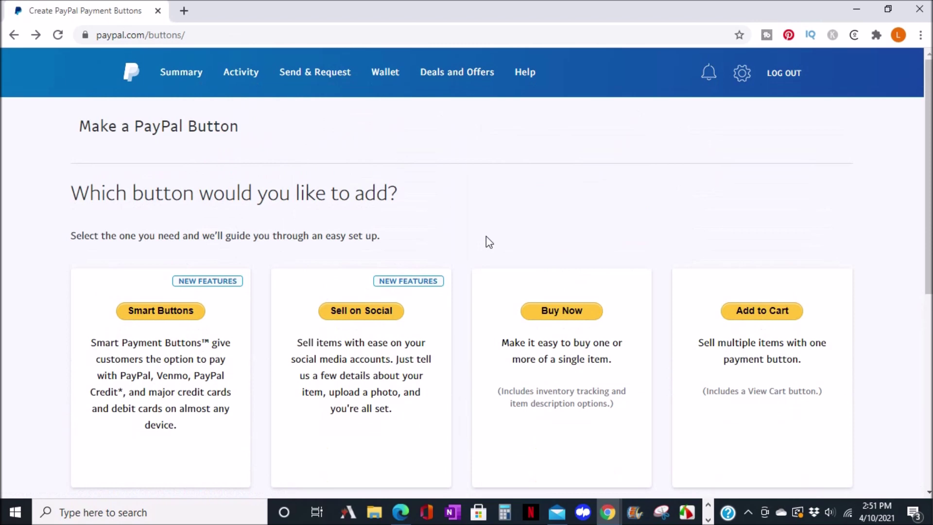
scroll(487, 236, down, 1)
scroll(486, 237, down, 2)
scroll(486, 236, down, 2)
scroll(486, 237, down, 1)
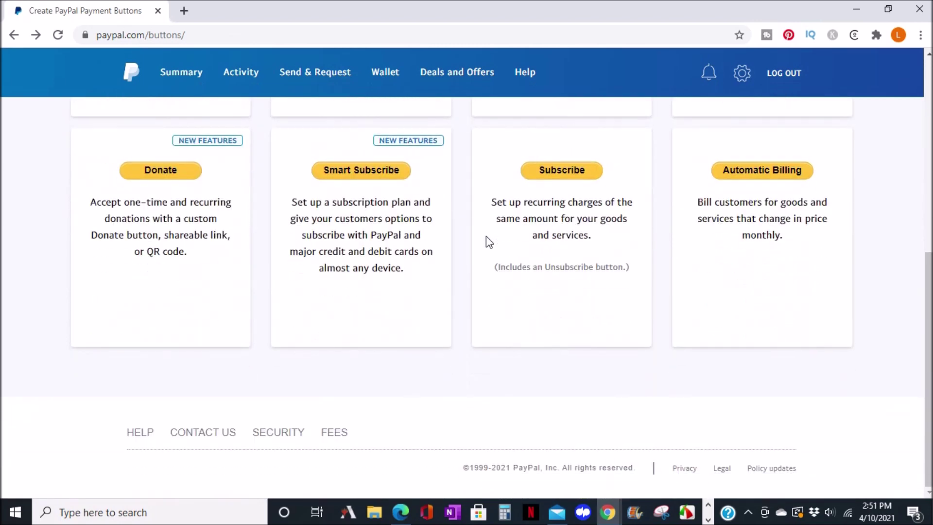